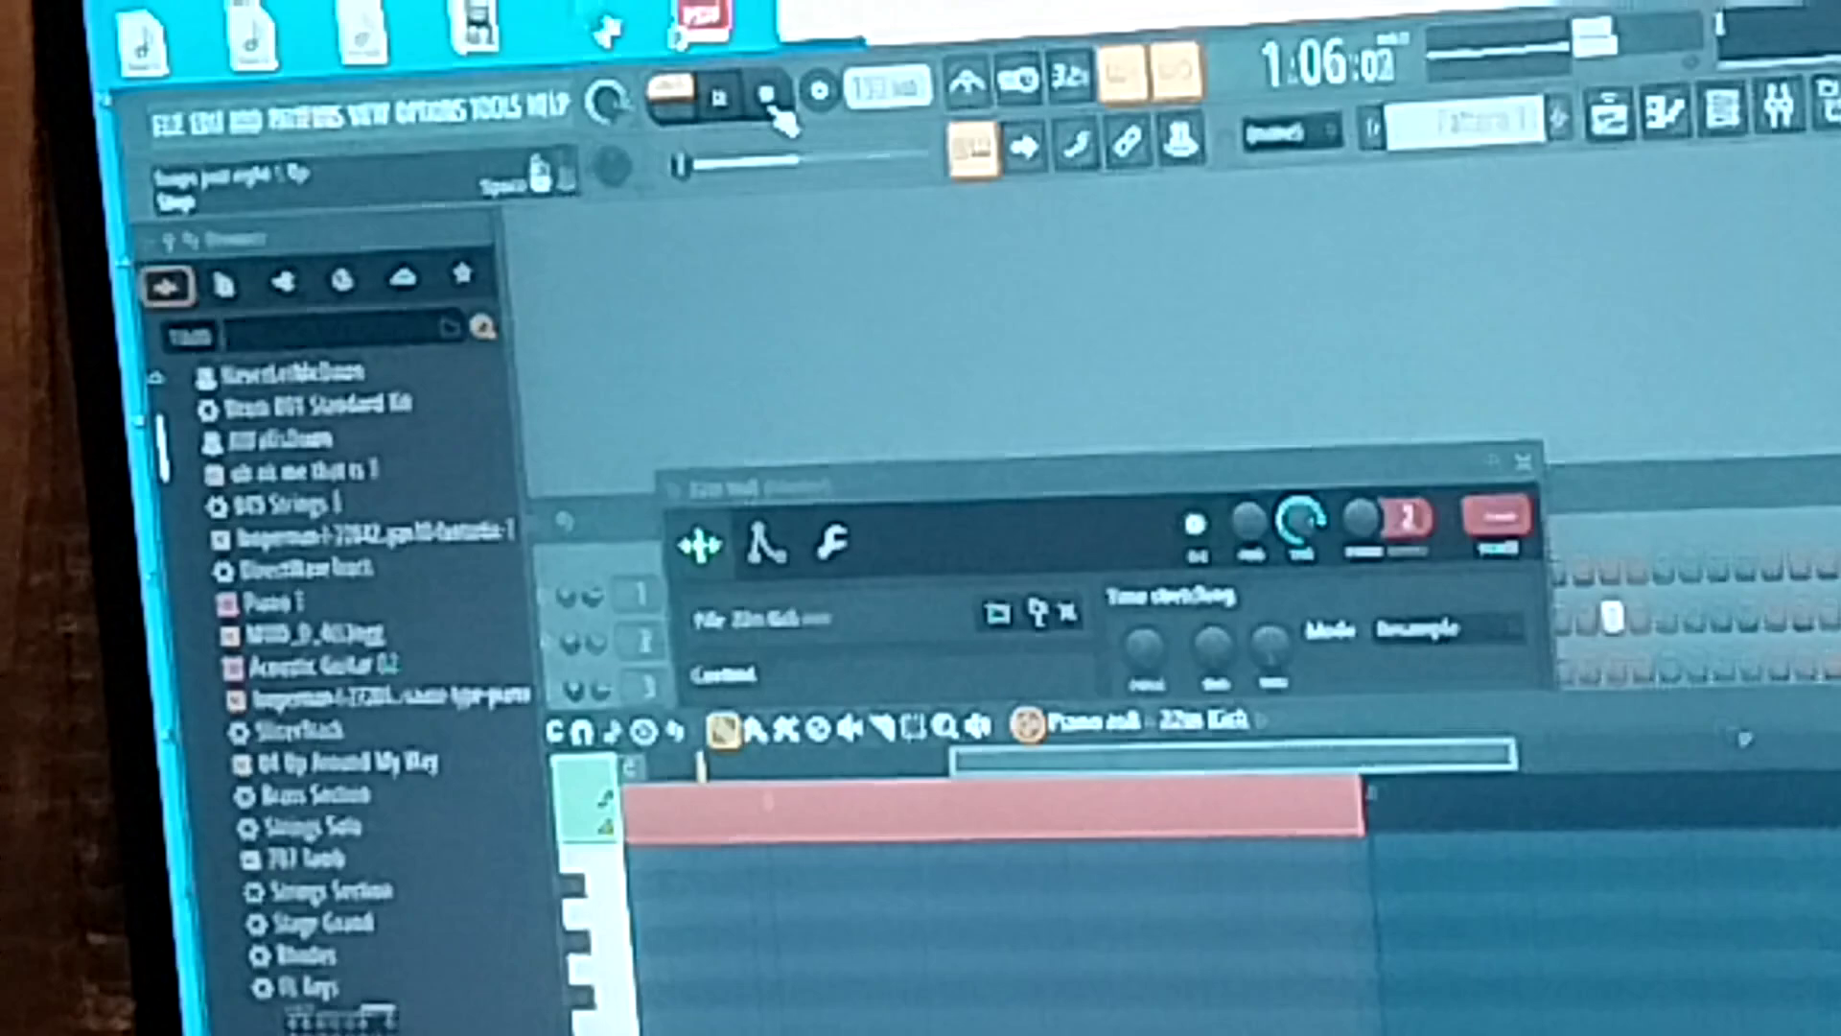
Stop the 22in Kick loop playback and return the playhead to the start.
{"action": "left_click", "coordinate": [788, 84]}
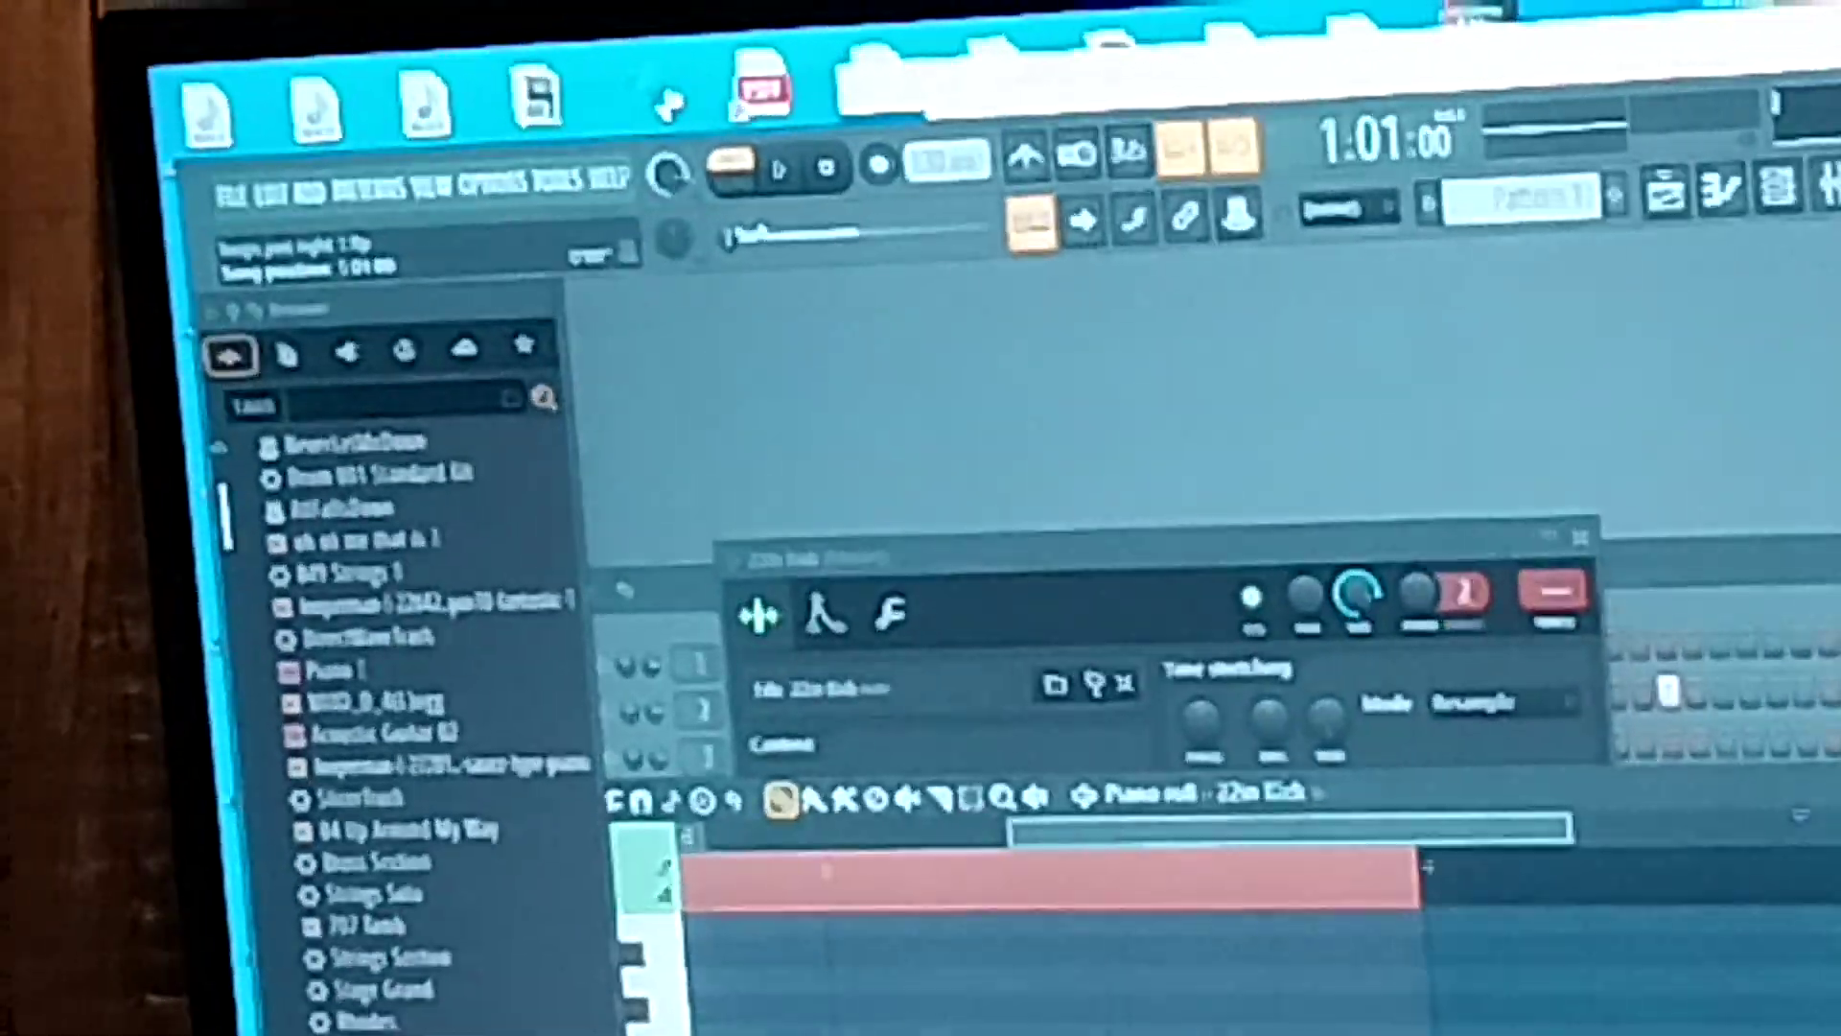